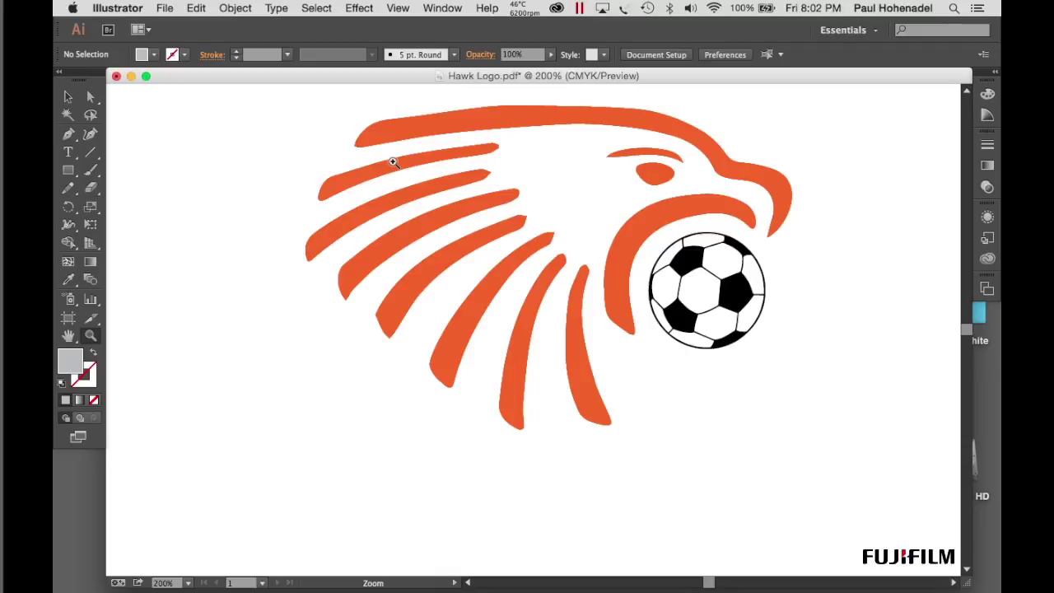
- Switch from the Zoom tool to the Selection tool
{"action": "left_click", "coordinate": [69, 97]}
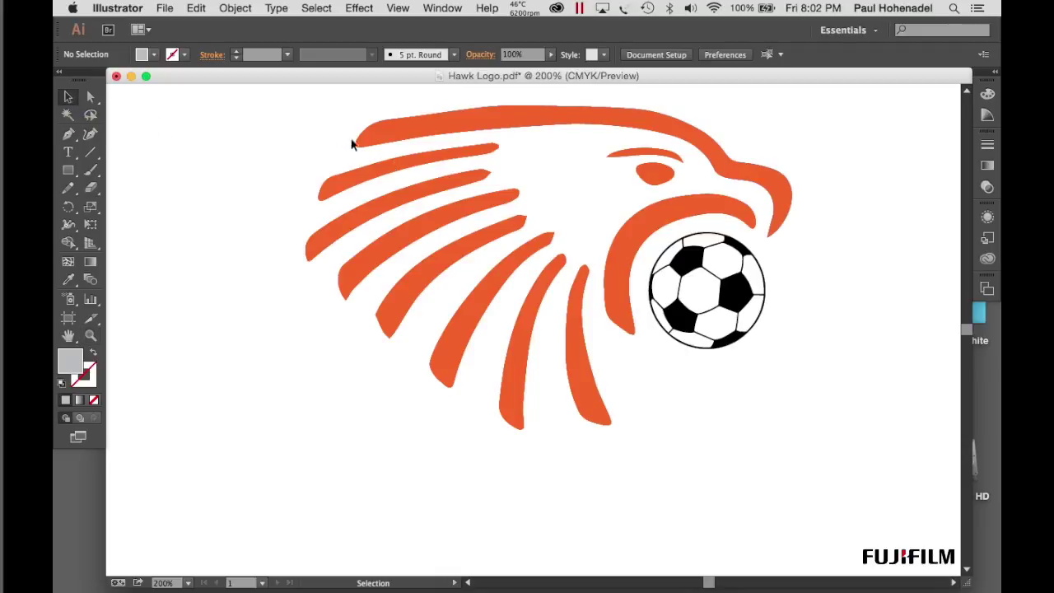
- Marquee-select all the hawk head and soccer ball artwork
{"action": "left_click", "coordinate": [443, 128]}
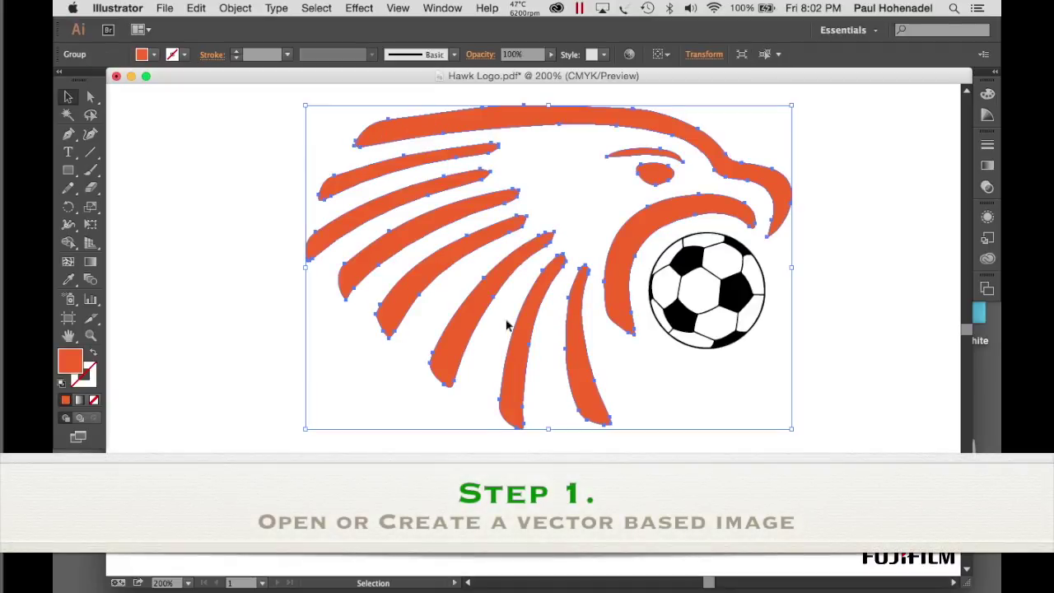
{"action": "left_click", "coordinate": [728, 295]}
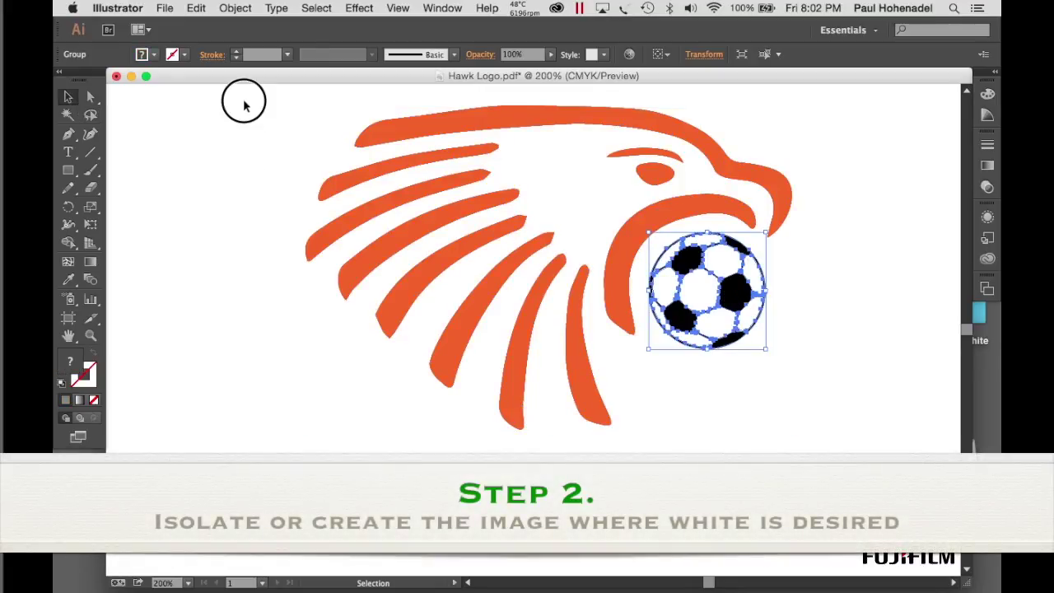
{"action": "left_click_drag", "start_coordinate": [244, 101], "coordinate": [849, 448]}
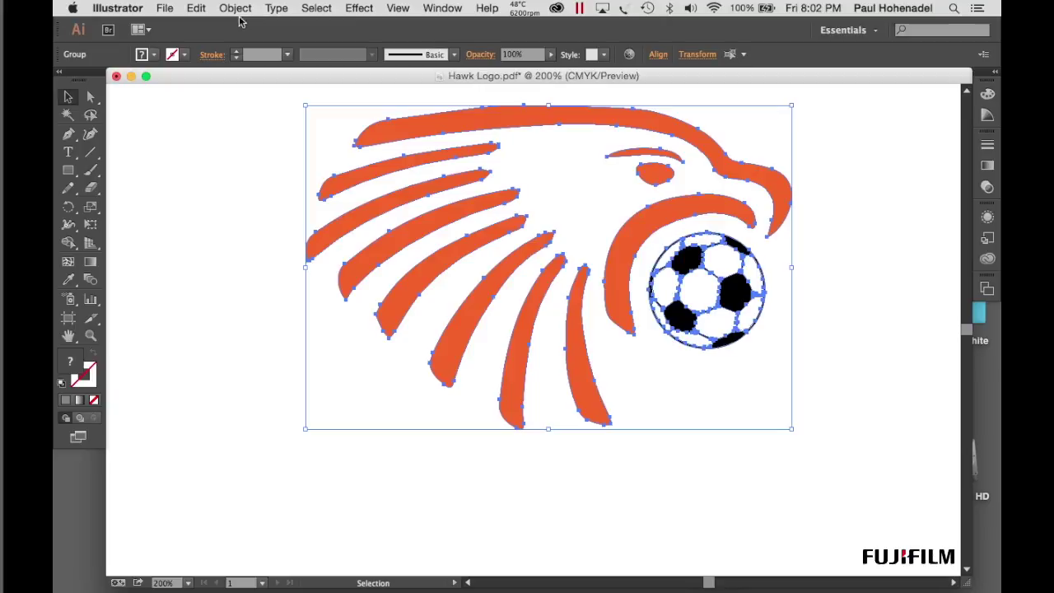
- Copy the selected hawk logo artwork to the clipboard
{"action": "left_click", "coordinate": [197, 8]}
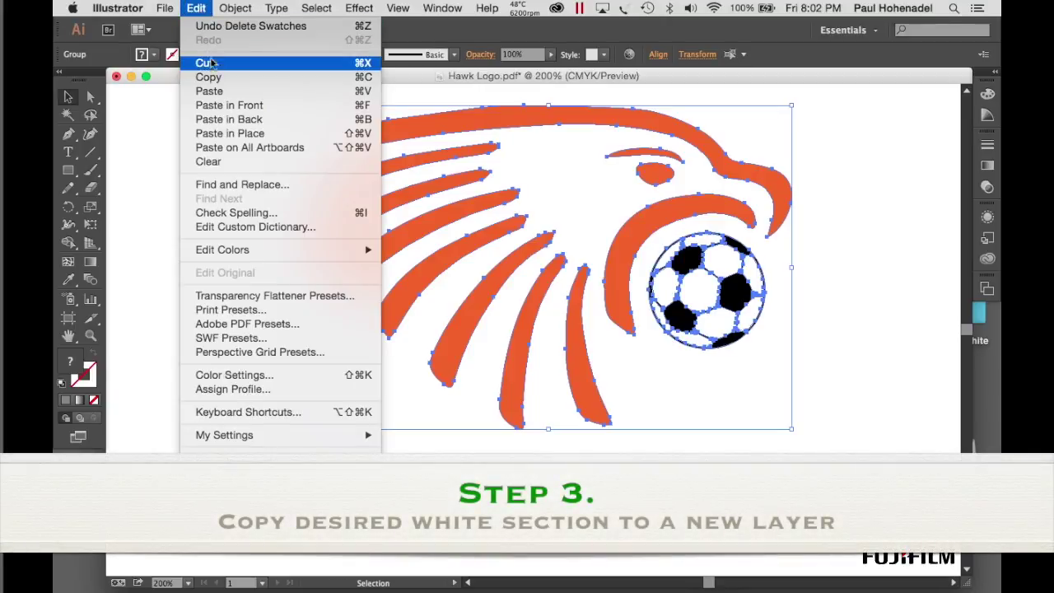
{"action": "left_click", "coordinate": [219, 77]}
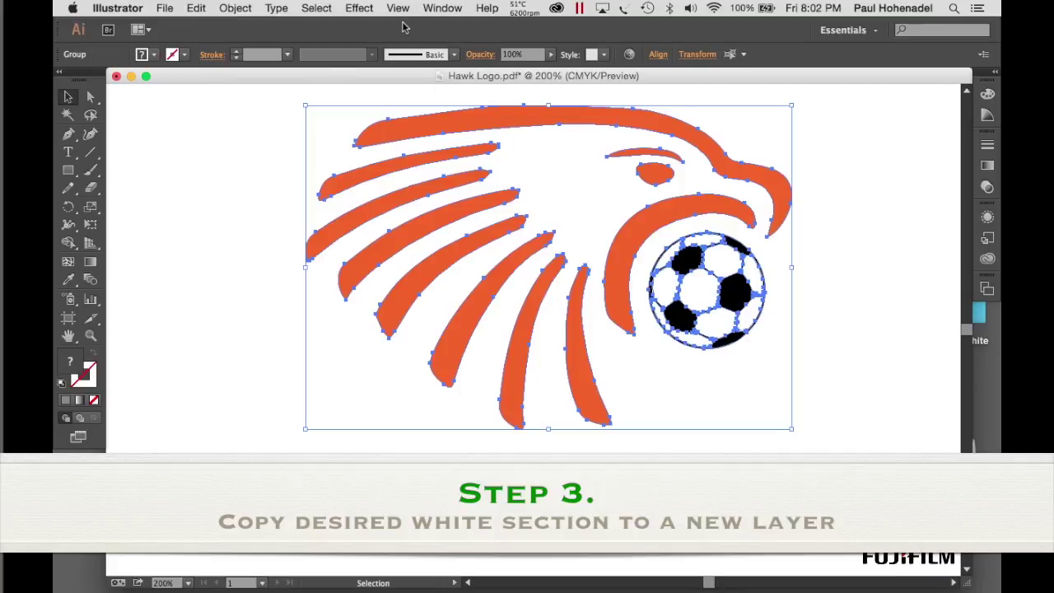
{"action": "left_click", "coordinate": [437, 10]}
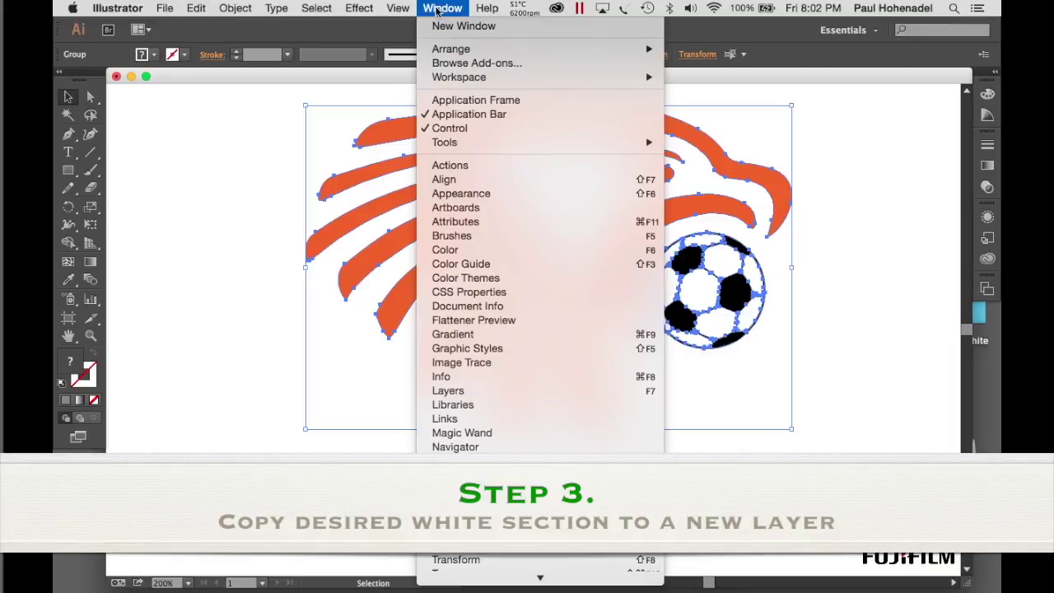
- Show the Layers panel and duplicate the Hawk Logo layer, selecting the new top copy
{"action": "left_click", "coordinate": [471, 391]}
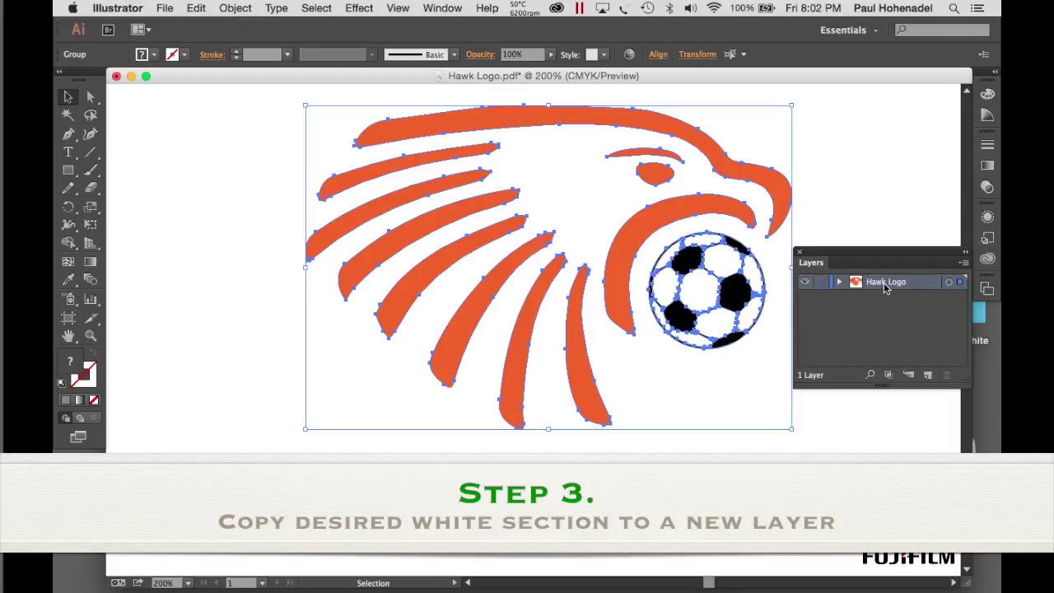
{"action": "left_click", "coordinate": [928, 375]}
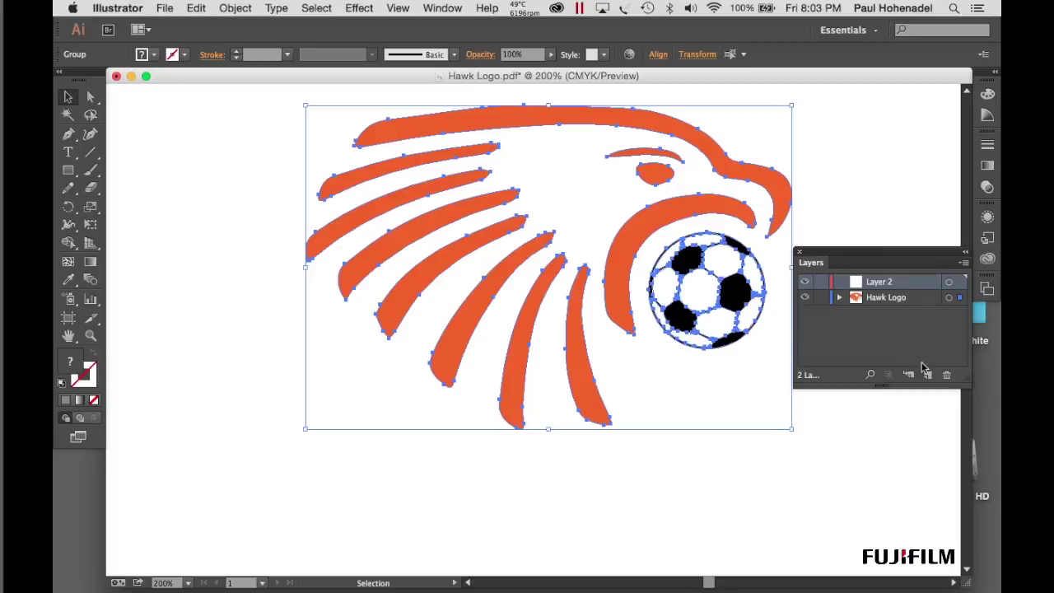
{"action": "key", "text": "super+v"}
{"action": "left_click_drag", "start_coordinate": [879, 282], "coordinate": [946, 375]}
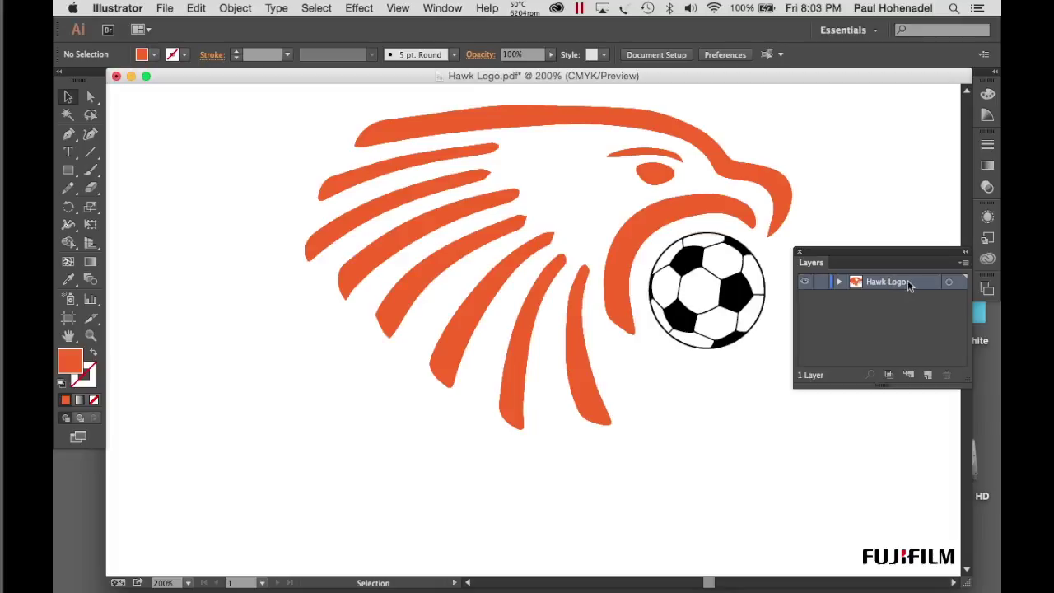
{"action": "left_click_drag", "start_coordinate": [909, 280], "coordinate": [929, 378]}
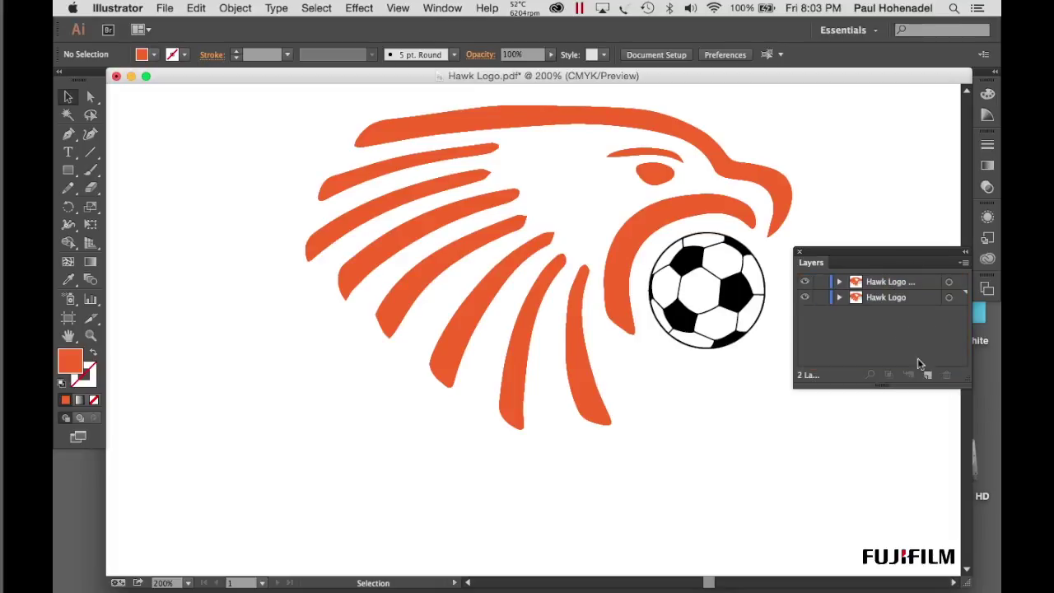
{"action": "left_click", "coordinate": [882, 283]}
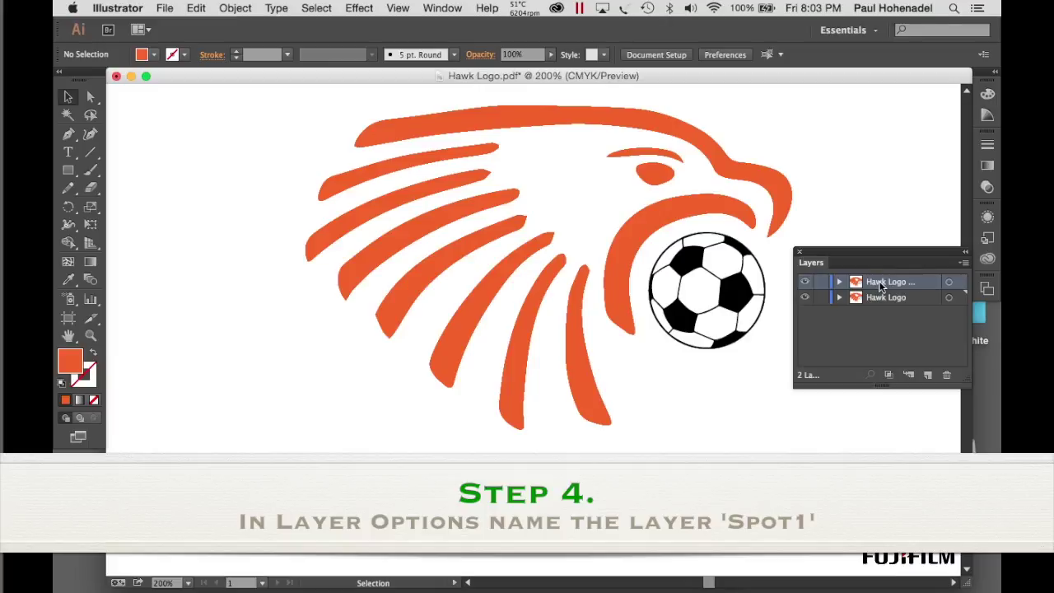
- Rename the duplicated top layer to 'Spot1' and make it the active layer
{"action": "double_click", "coordinate": [881, 284]}
{"action": "type", "text": "Spot1"}
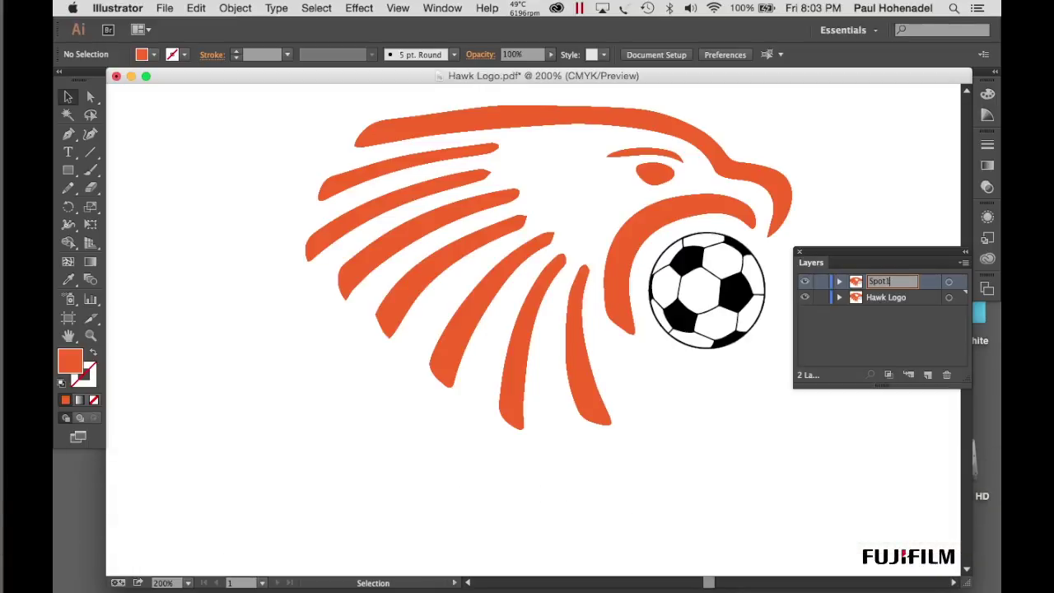
{"action": "left_click", "coordinate": [880, 330]}
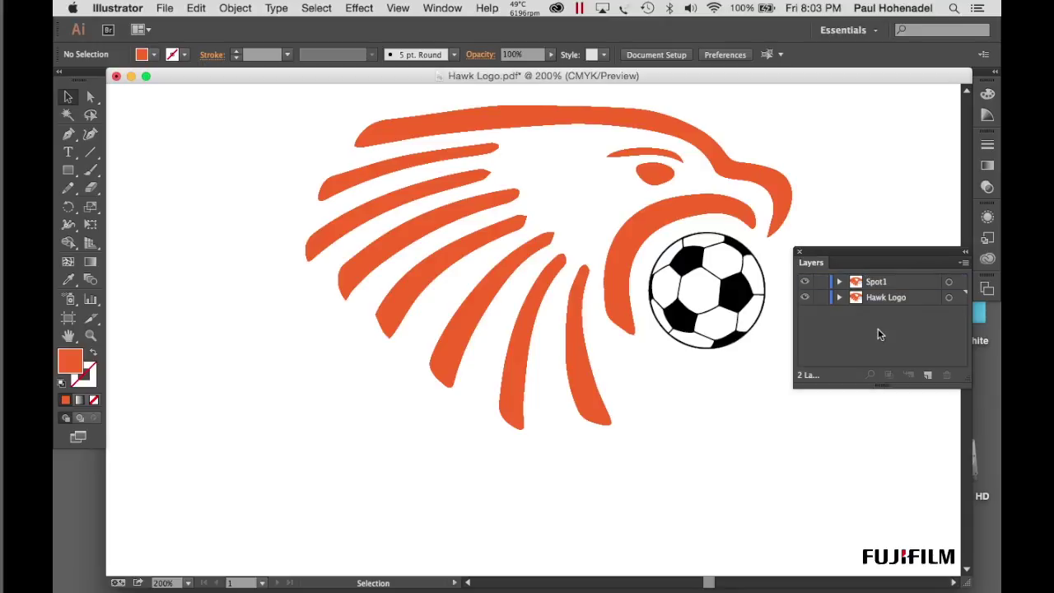
{"action": "left_click", "coordinate": [880, 282]}
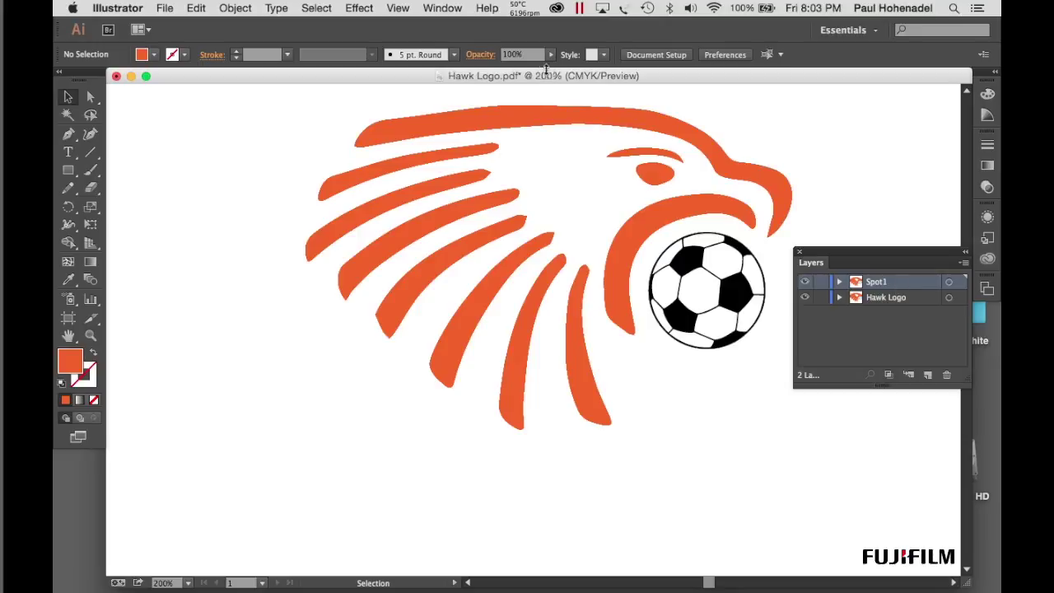
- Show the Swatches panel and hide the Hawk Logo layer via its eye icon
{"action": "left_click", "coordinate": [441, 8]}
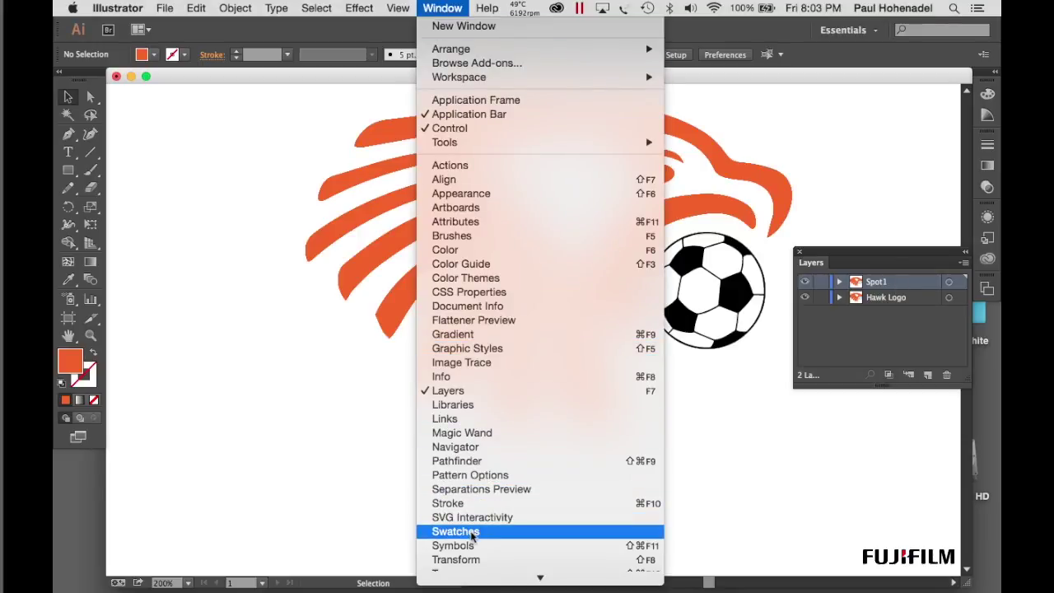
{"action": "left_click", "coordinate": [474, 535]}
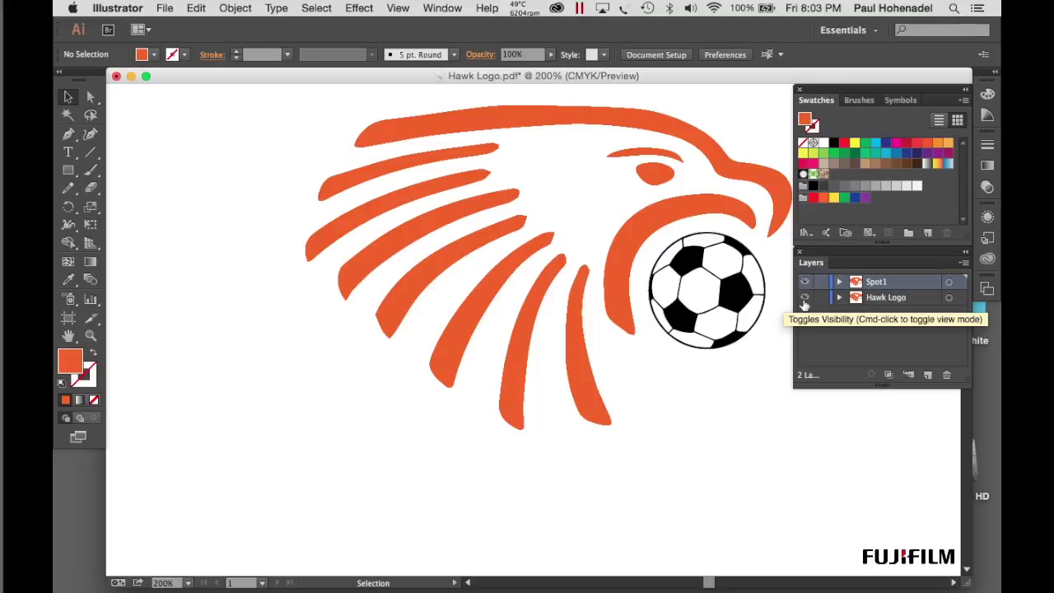
{"action": "left_click", "coordinate": [805, 301]}
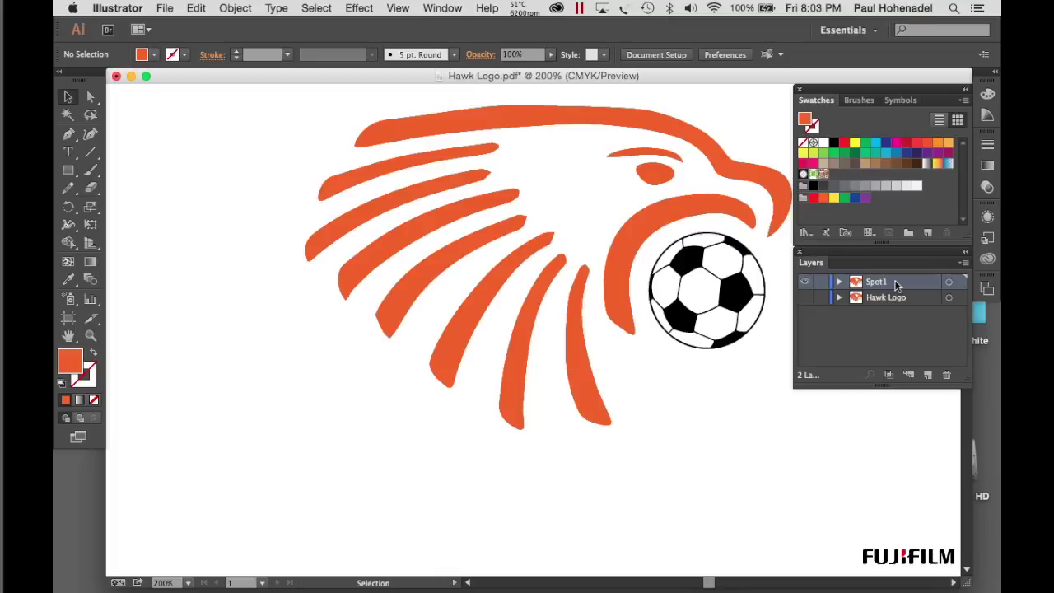
- Fill the selected Spot1 hawk and ball artwork with magenta (C=0 M=100 Y=0 K=0)
{"action": "left_click", "coordinate": [867, 164]}
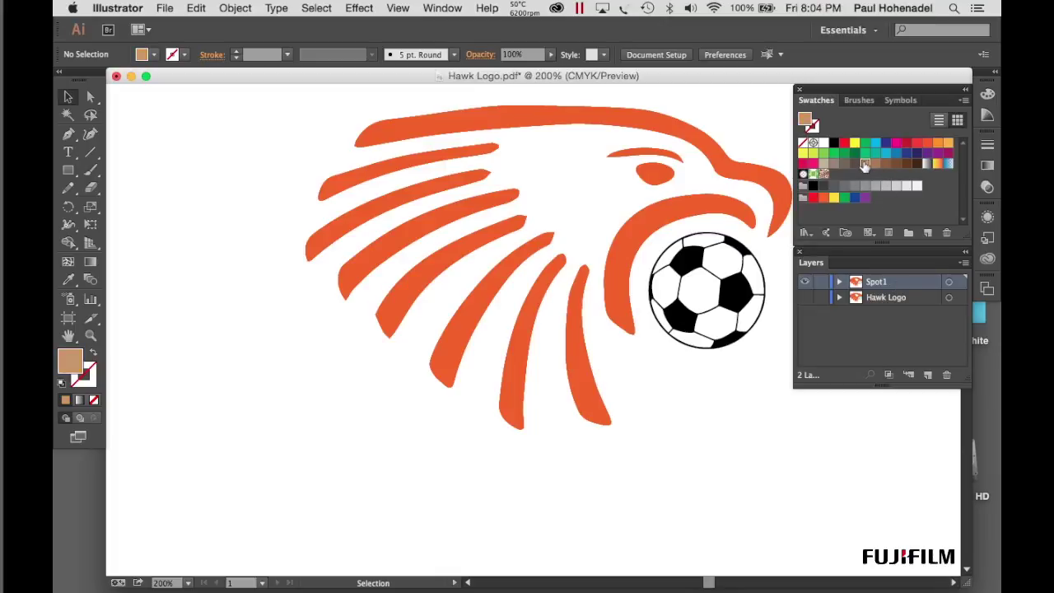
{"action": "left_click", "coordinate": [838, 164]}
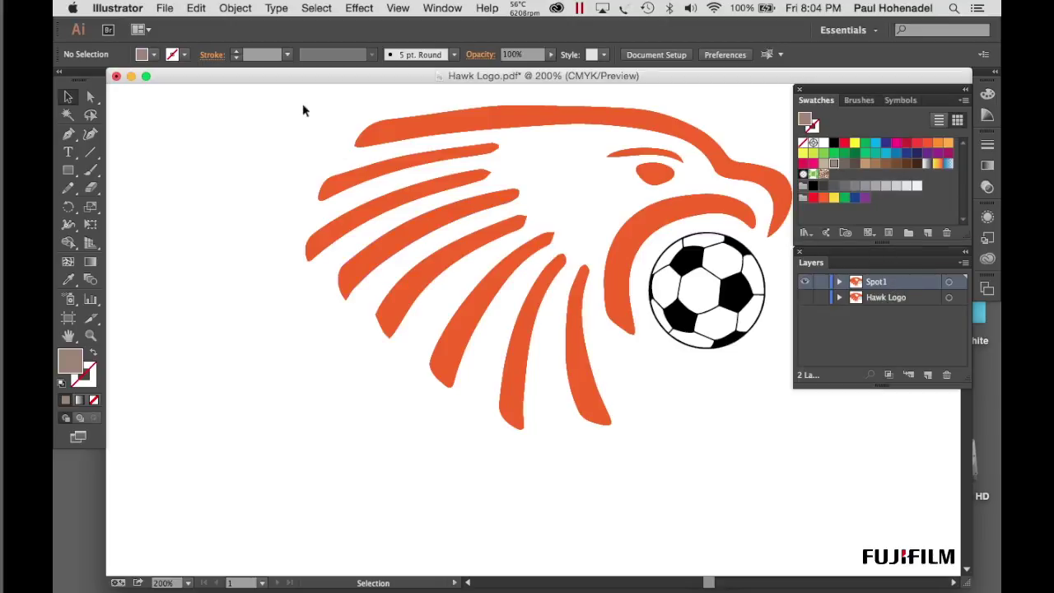
{"action": "left_click_drag", "start_coordinate": [283, 88], "coordinate": [820, 450]}
{"action": "left_click", "coordinate": [865, 186]}
{"action": "left_click", "coordinate": [858, 164]}
{"action": "left_click", "coordinate": [824, 155]}
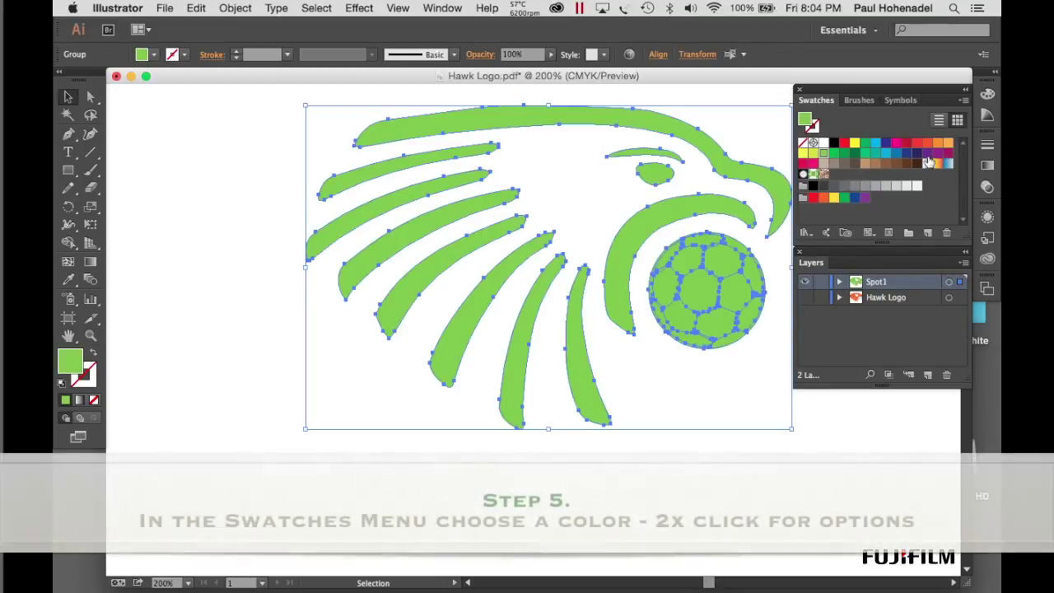
{"action": "left_click", "coordinate": [923, 164]}
{"action": "left_click", "coordinate": [948, 144]}
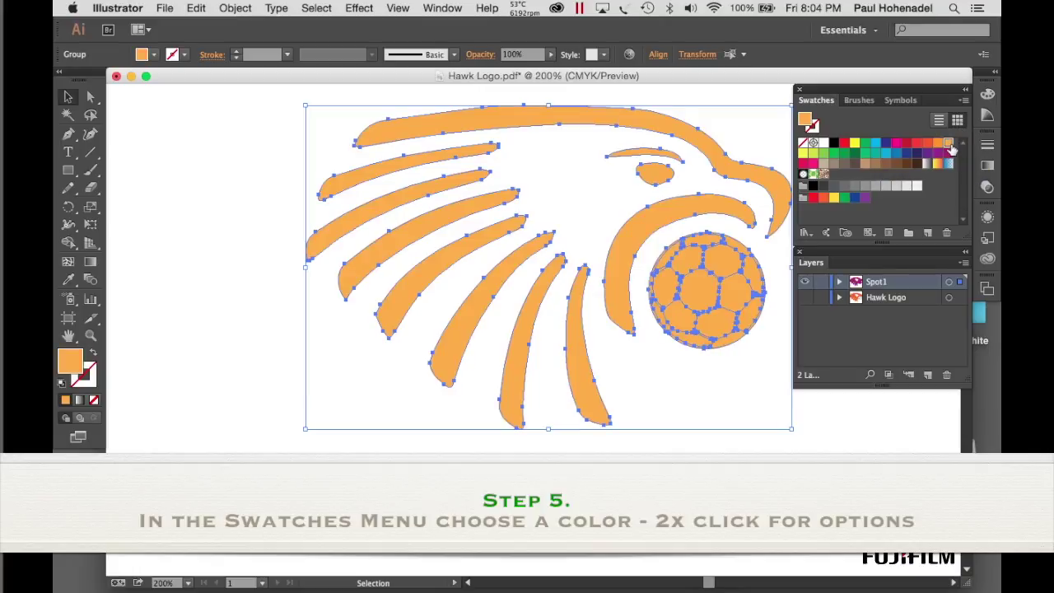
{"action": "left_click", "coordinate": [897, 144]}
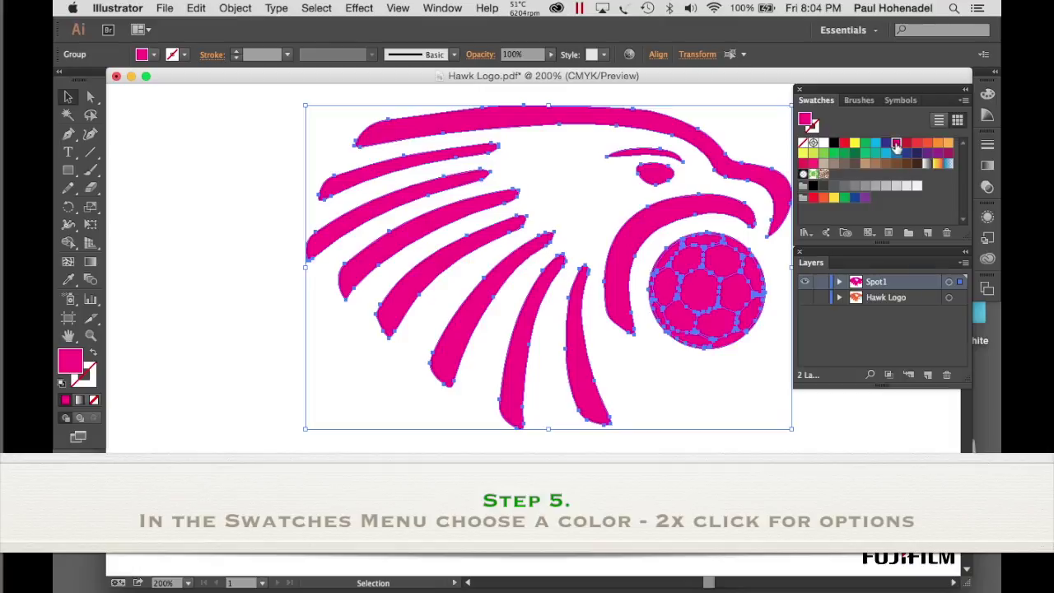
{"action": "left_click", "coordinate": [929, 237]}
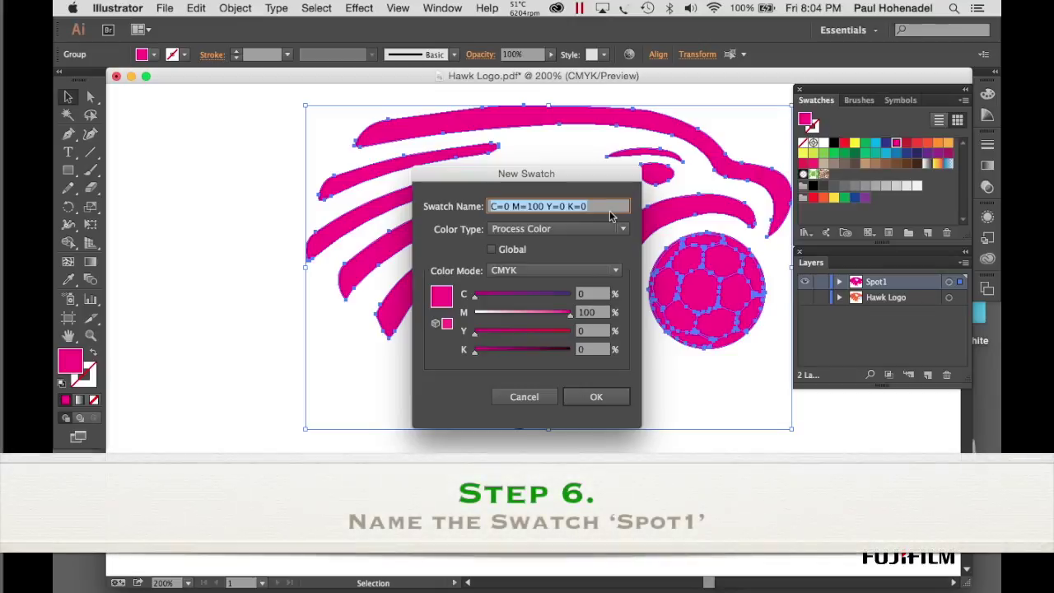
- Create swatch 'Spot1' as a Spot Color in CMYK mode (C=0 M=100 Y=0 K=0)
{"action": "type", "text": "Spot1"}
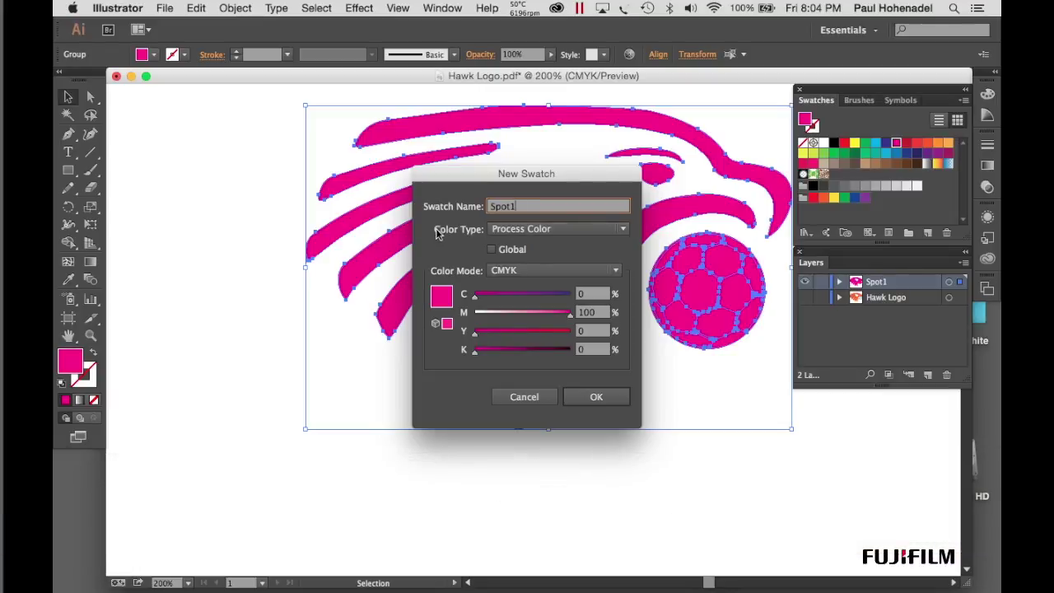
{"action": "left_click", "coordinate": [567, 232]}
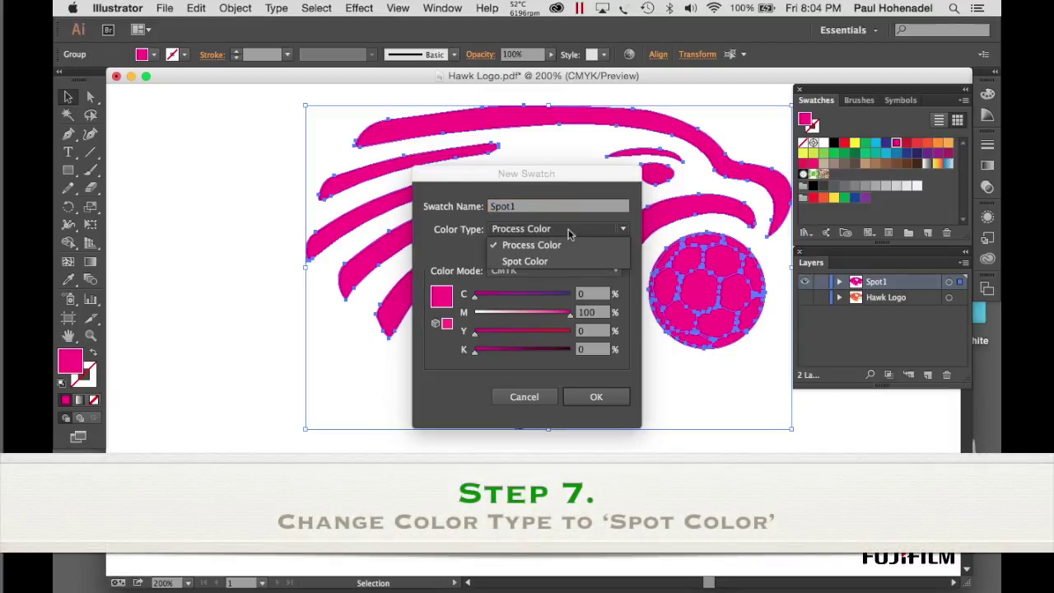
{"action": "left_click", "coordinate": [566, 260]}
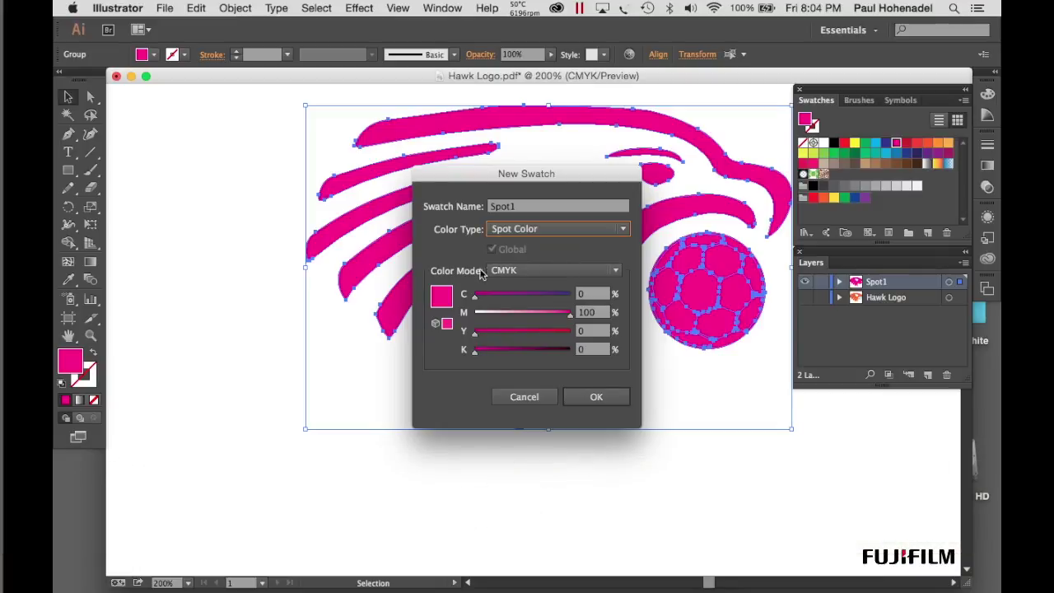
{"action": "left_click", "coordinate": [538, 273]}
{"action": "left_click", "coordinate": [533, 337]}
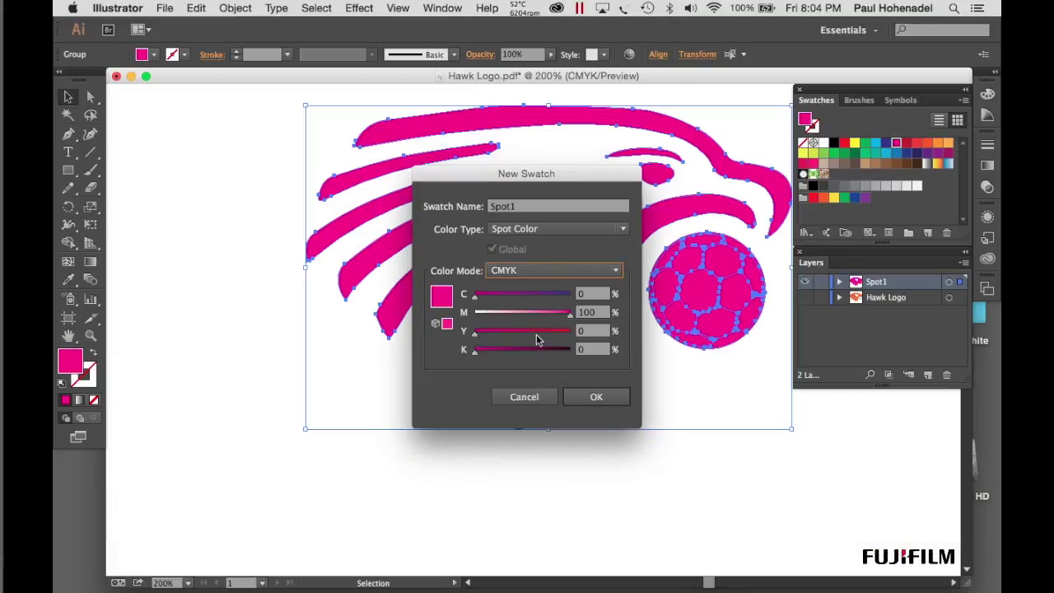
{"action": "left_click", "coordinate": [598, 398]}
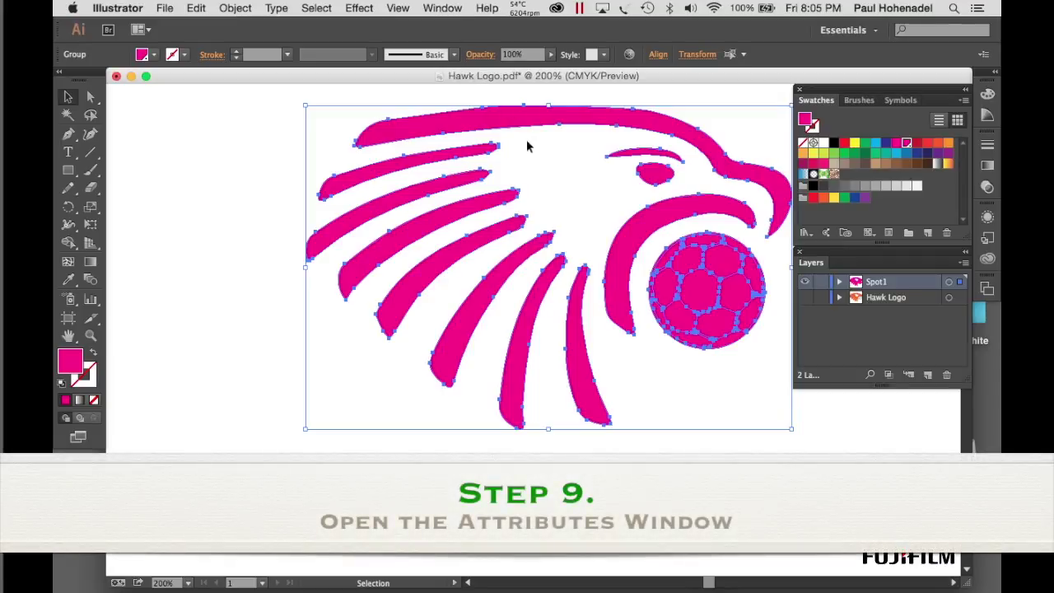
- Turn on Overprint Fill for the magenta artwork in the Attributes panel
{"action": "left_click", "coordinate": [445, 10]}
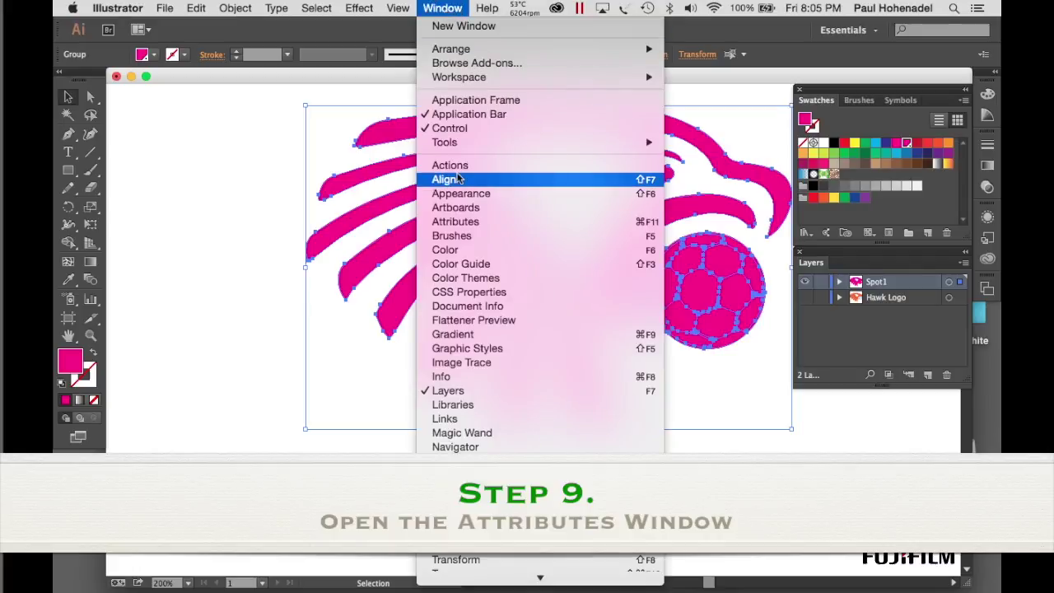
{"action": "left_click", "coordinate": [467, 222]}
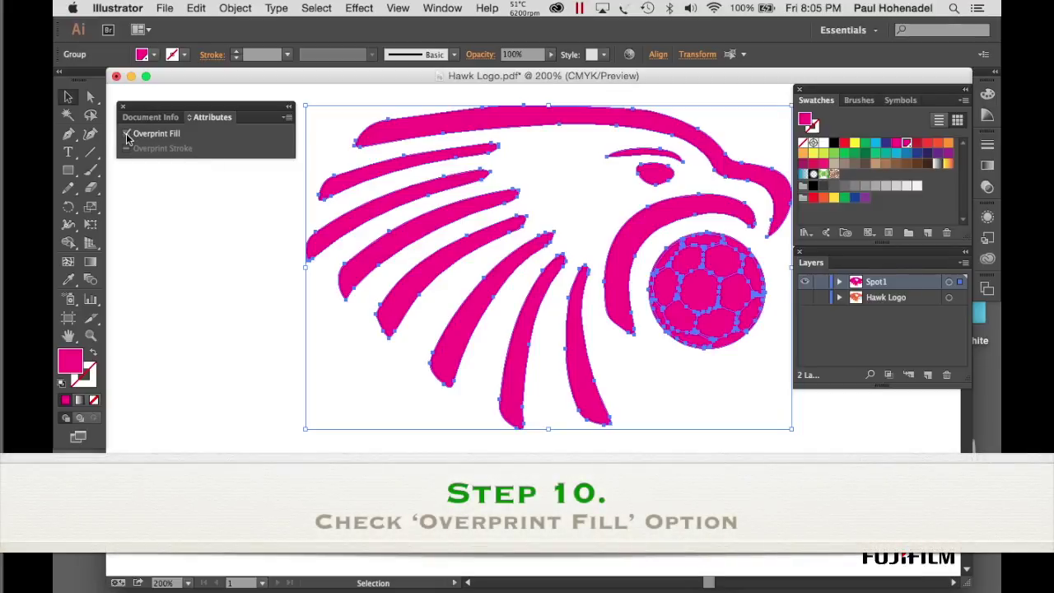
{"action": "left_click", "coordinate": [127, 135]}
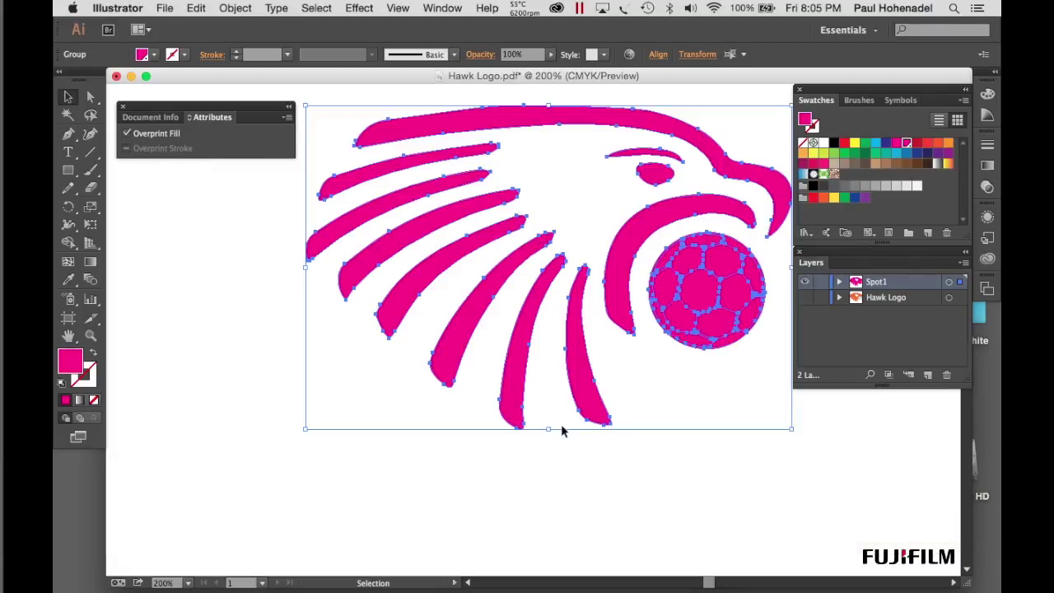
{"action": "left_click", "coordinate": [809, 283]}
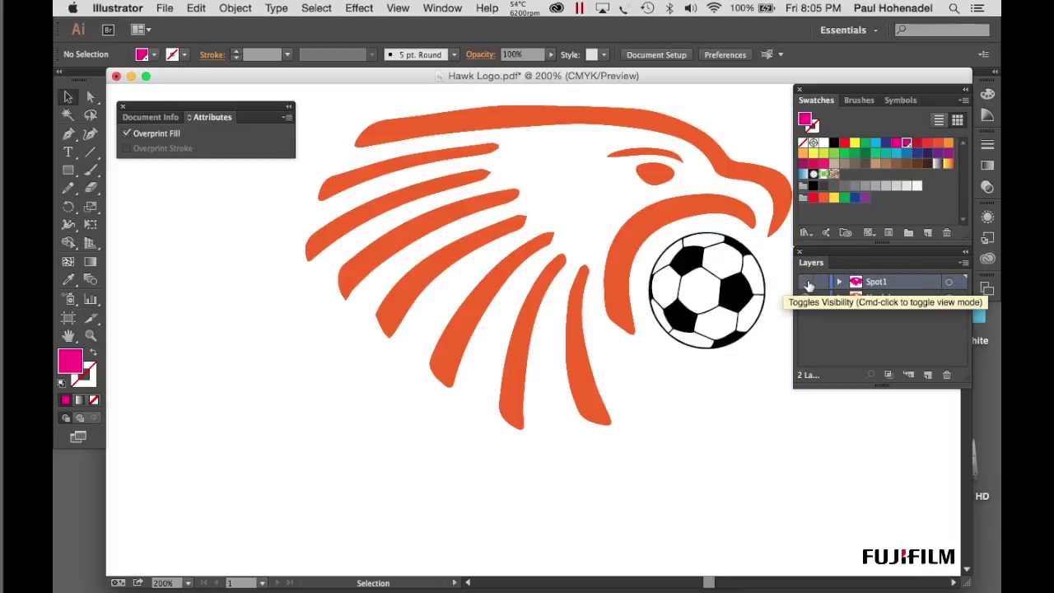
{"action": "left_click", "coordinate": [808, 283]}
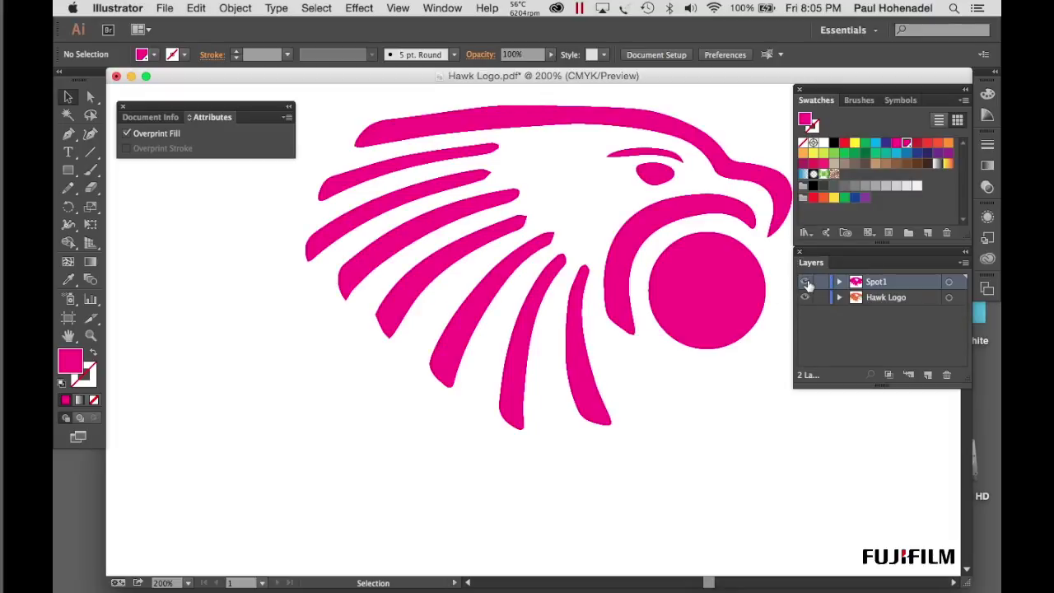
- Save the document as Adobe PDF 'Hawk Logo White Spot.pdf' with default PDF settings
{"action": "left_click", "coordinate": [166, 10]}
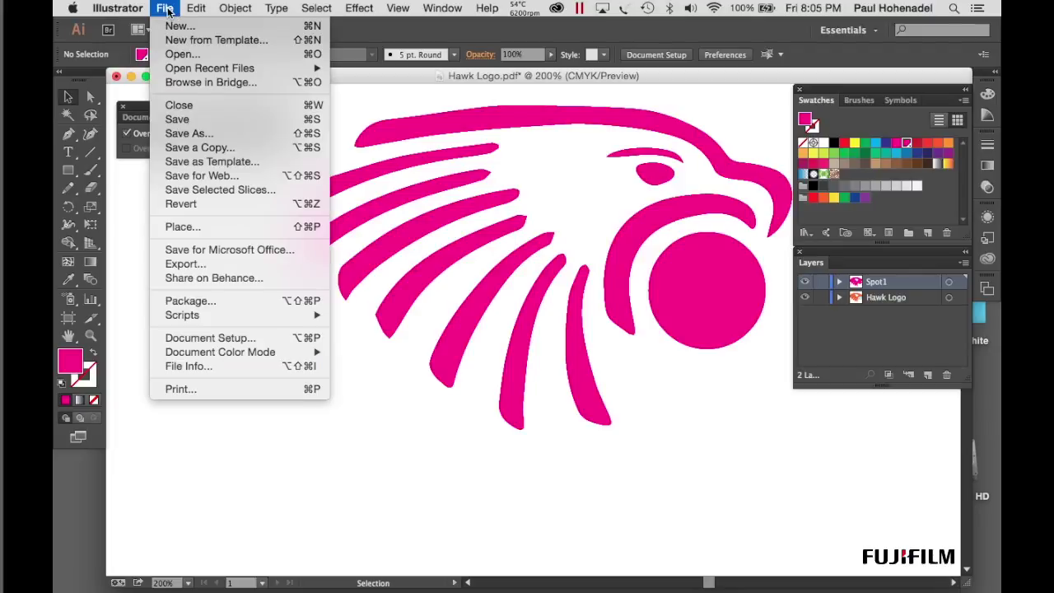
{"action": "left_click", "coordinate": [188, 133]}
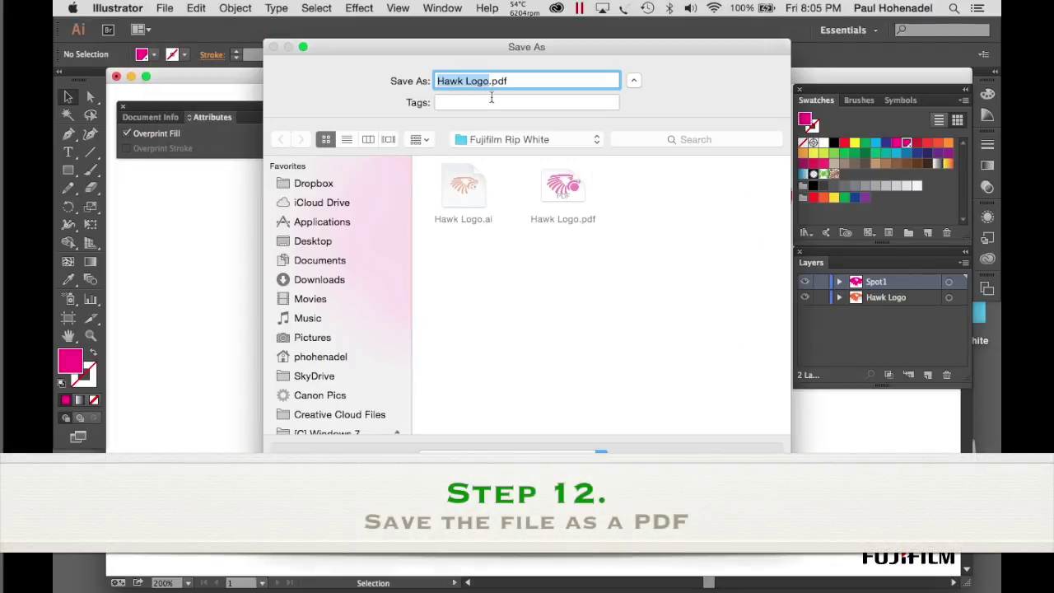
{"action": "left_click", "coordinate": [489, 82]}
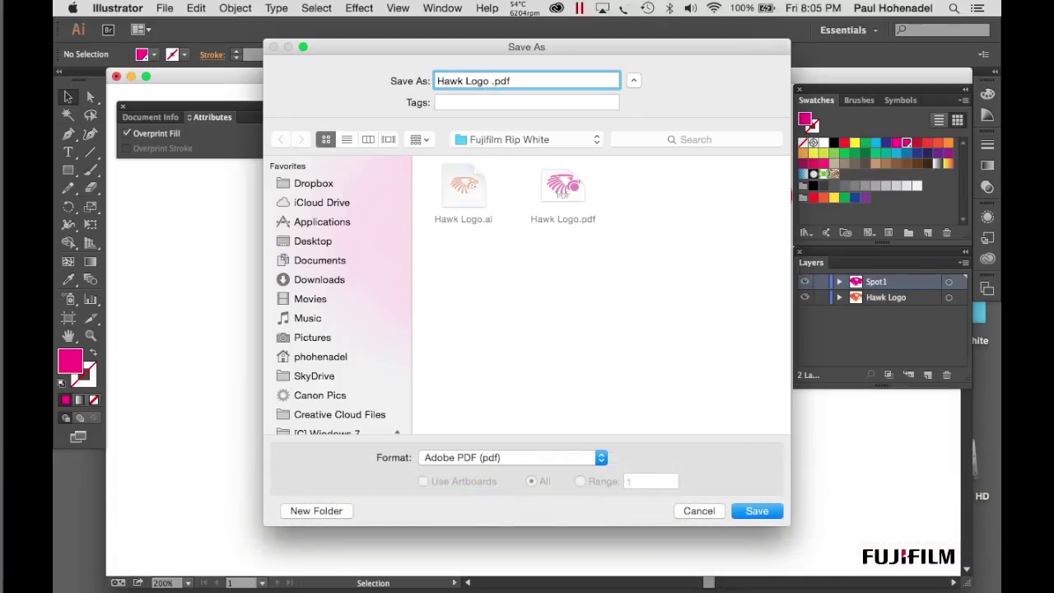
{"action": "type", "text": "White "}
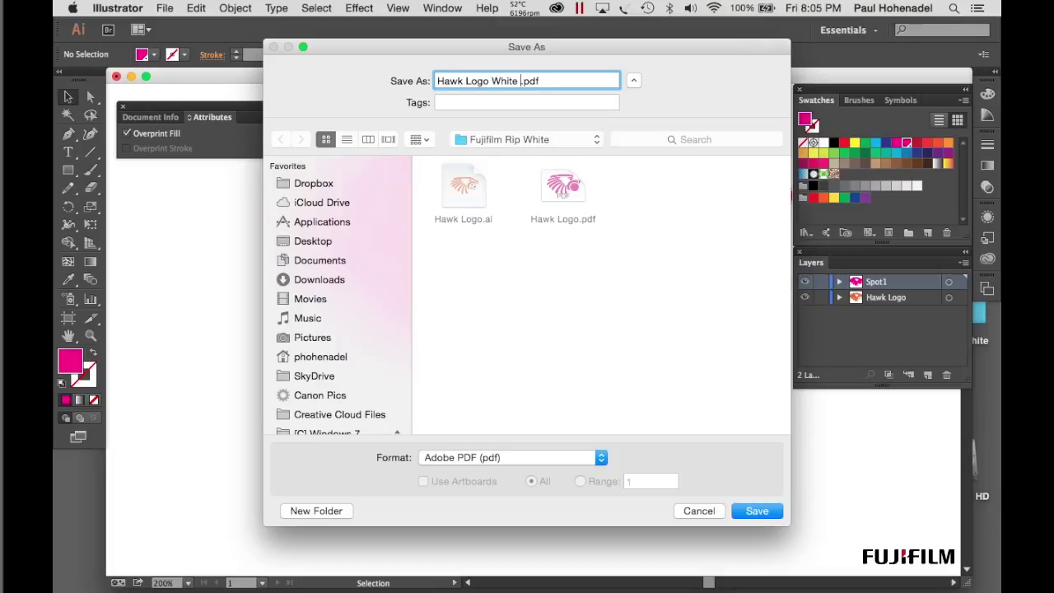
{"action": "type", "text": "Spot"}
{"action": "left_click", "coordinate": [754, 511]}
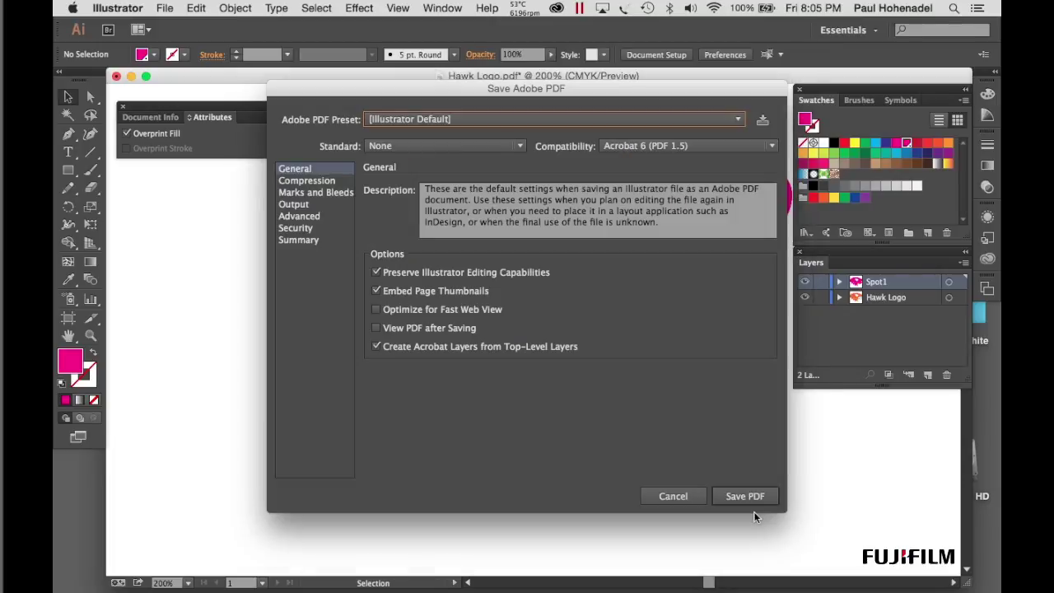
{"action": "left_click", "coordinate": [751, 498]}
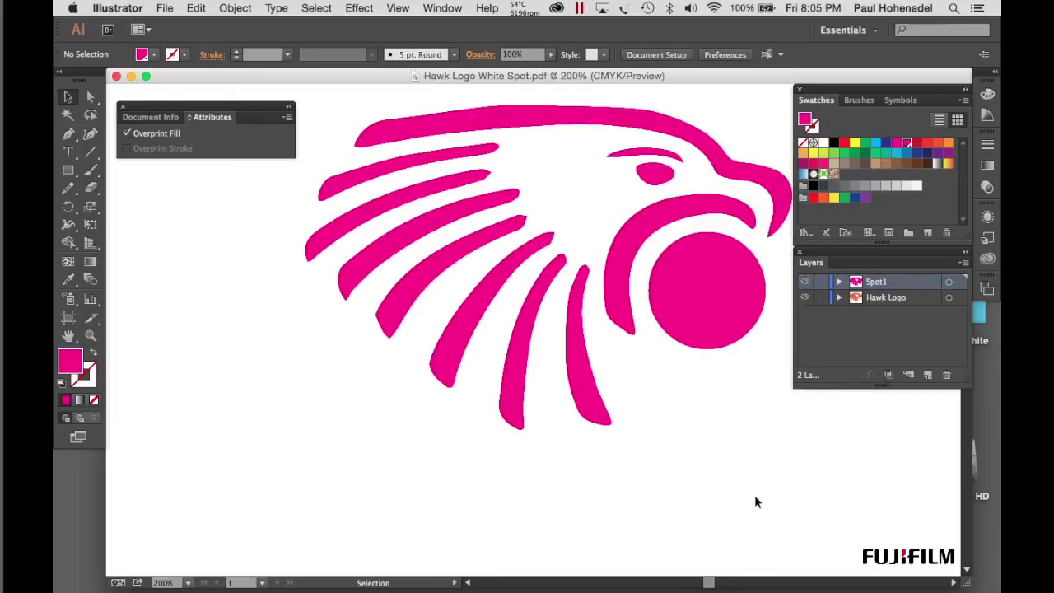